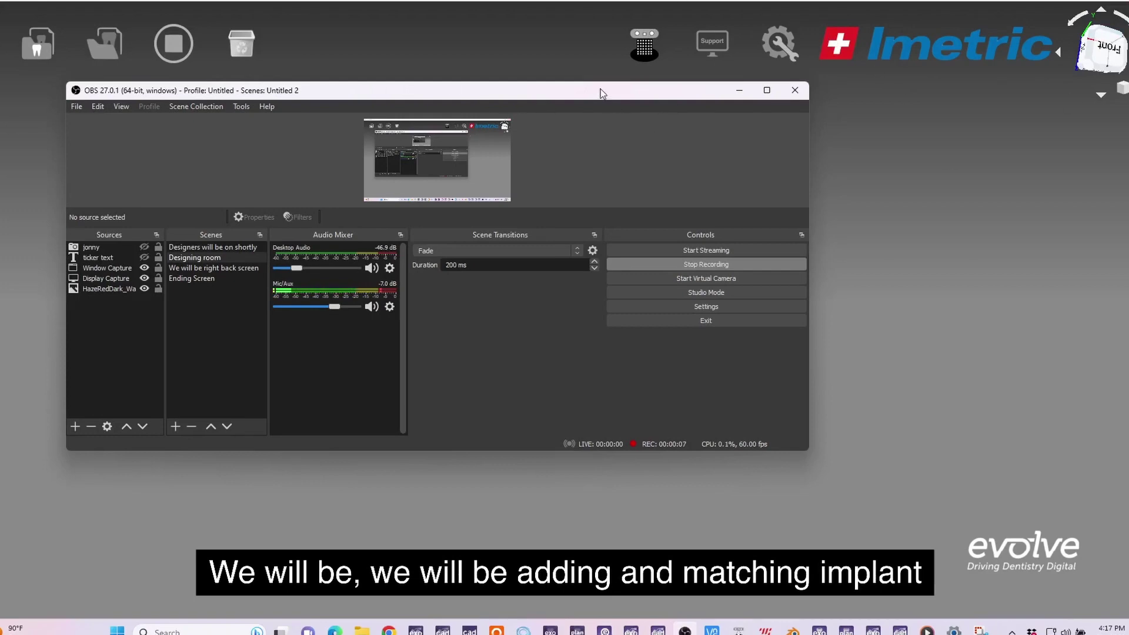
Move the OBS Studio window aside and minimize it to reveal the empty Imetric workspace.
drag(601, 92, 611, 193)
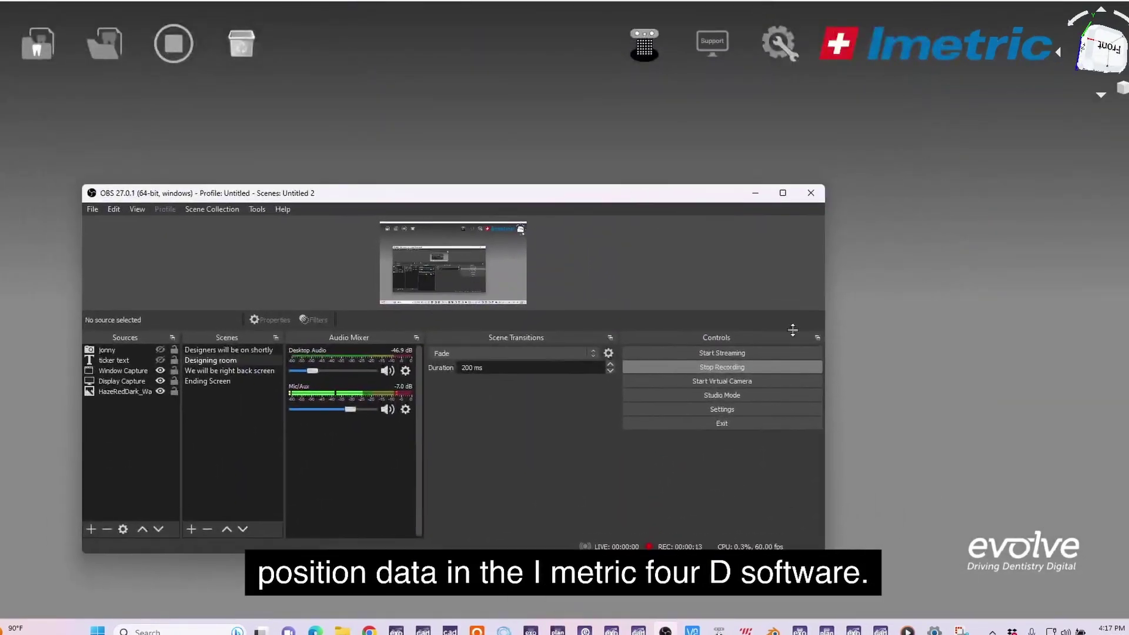
click(755, 193)
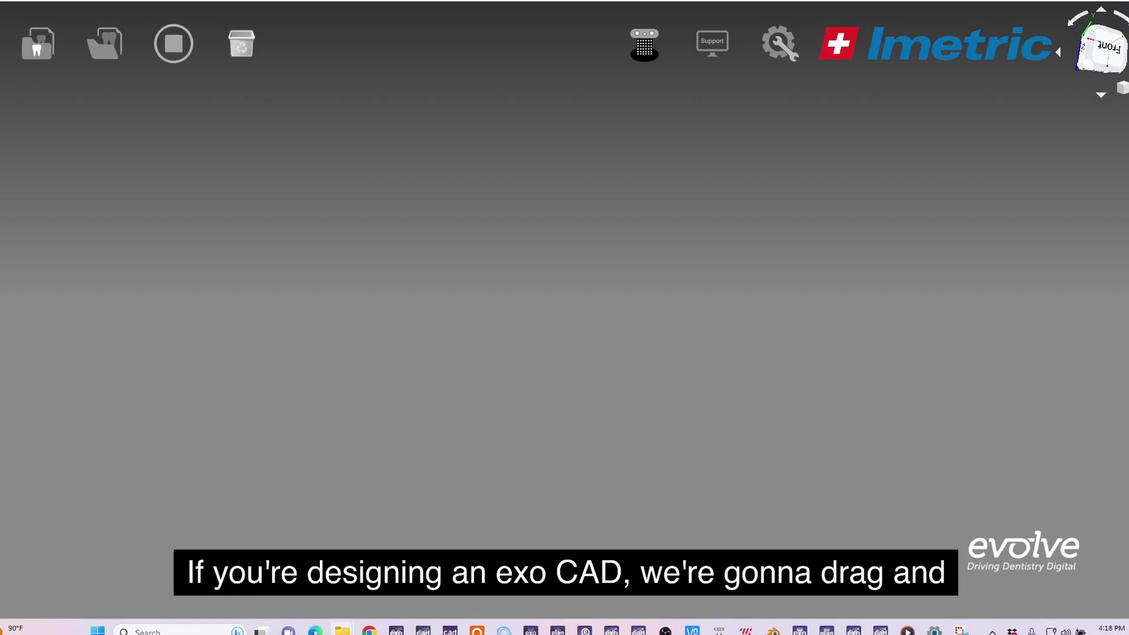
Load the exocad dental project and apply the Powerball ICamBody scan body to all positions.
drag(412, 203, 584, 209)
click(818, 314)
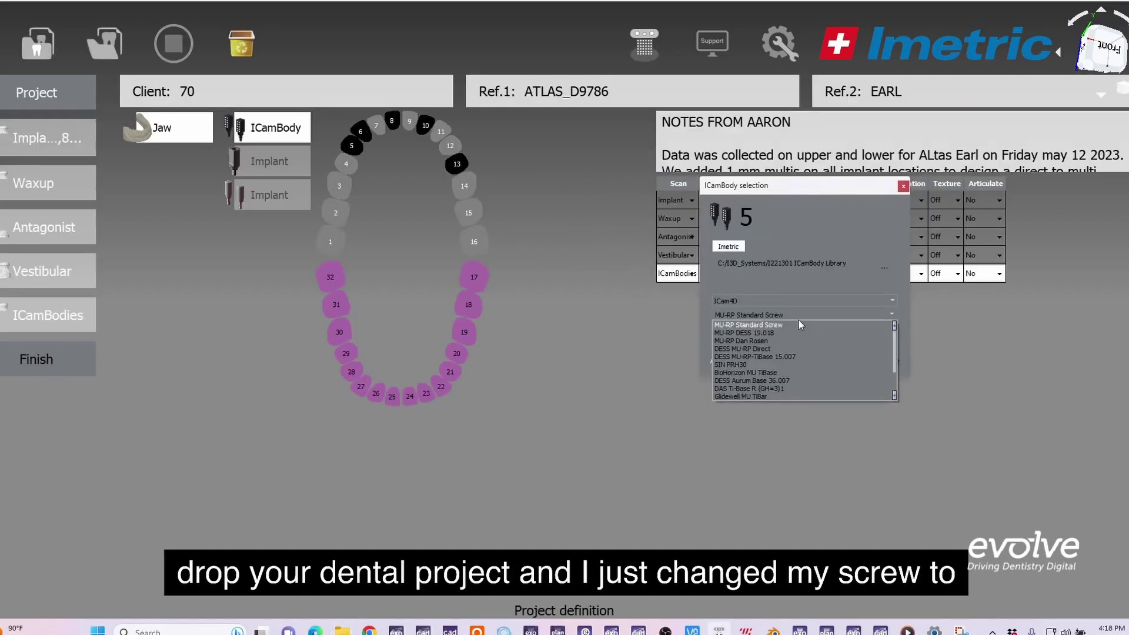
scroll(776, 382, down, 3)
click(800, 396)
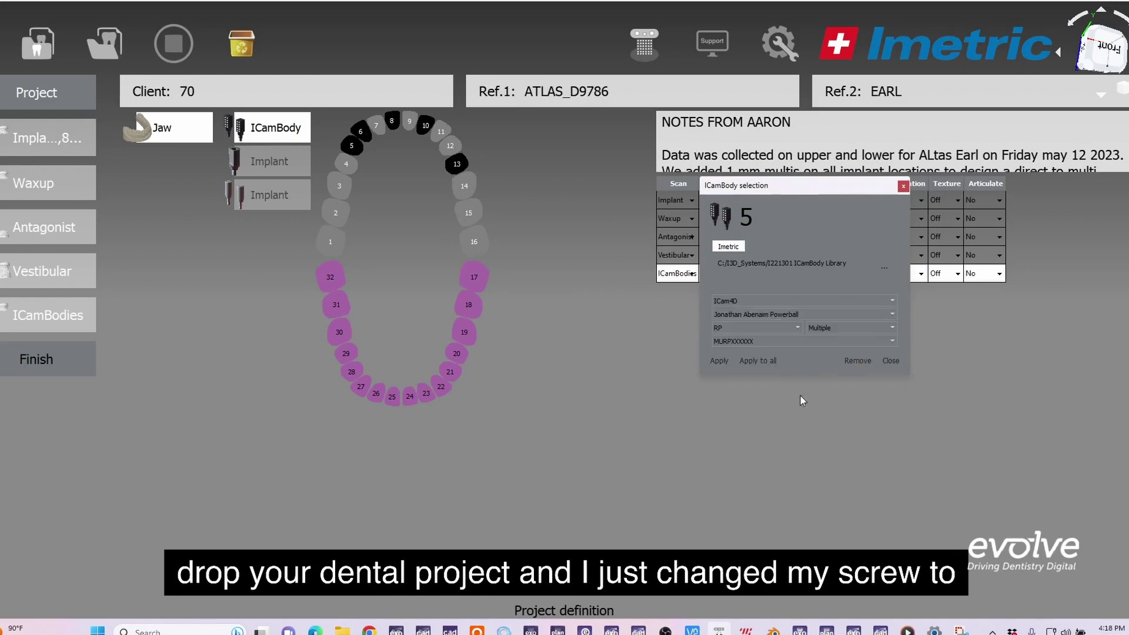
click(757, 361)
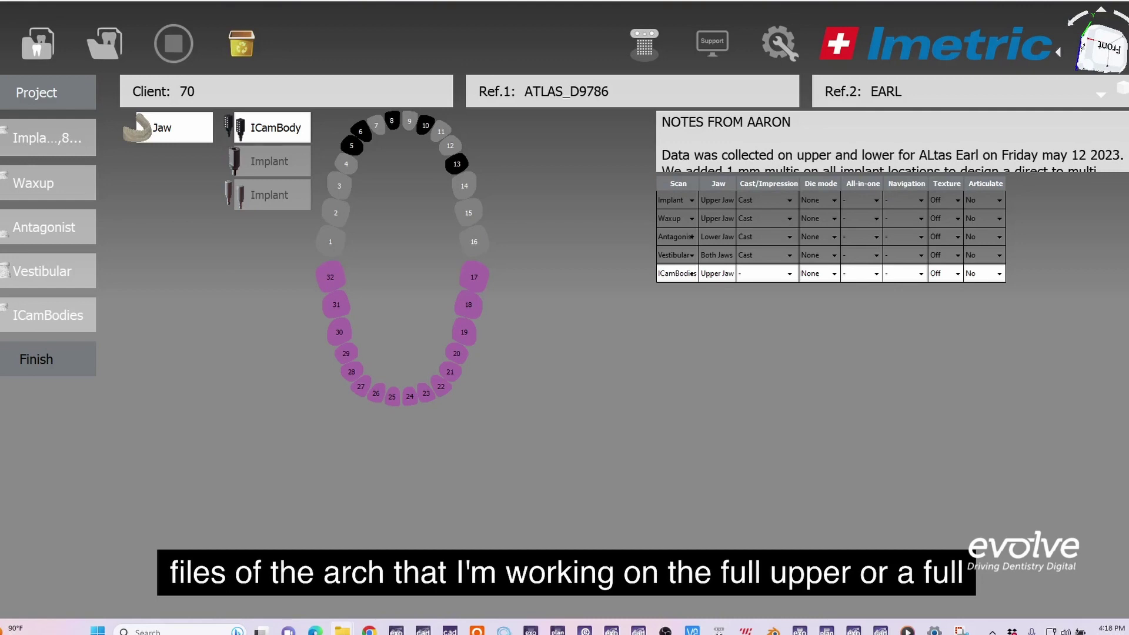
Import the implant position file as Upper implants on the upper jaw, job type Implant.
drag(682, 470, 626, 329)
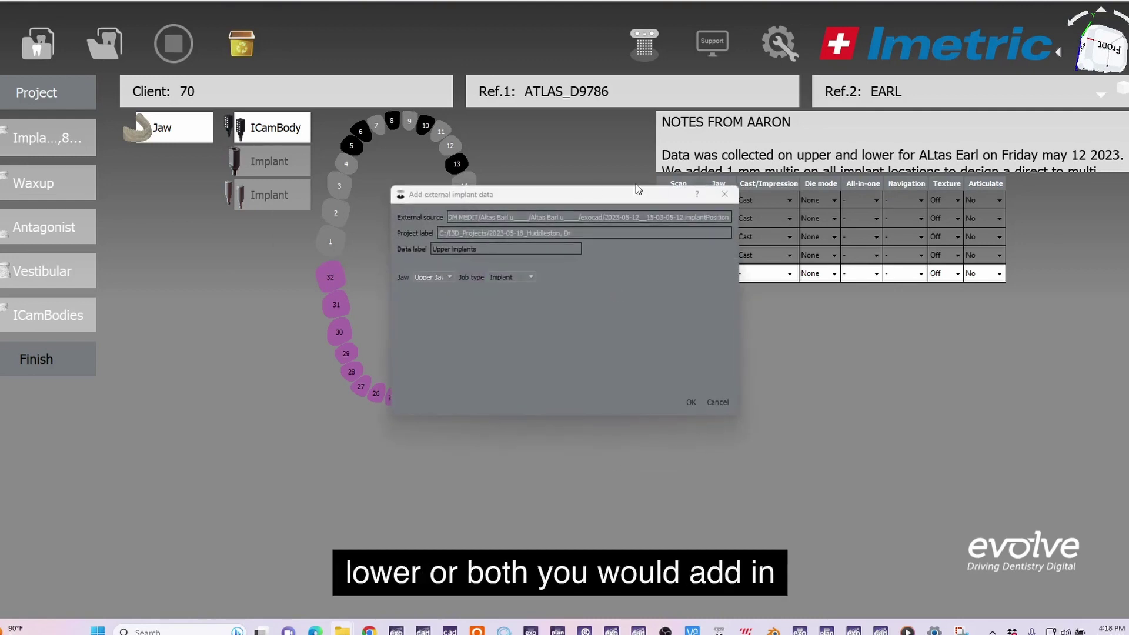
click(511, 279)
click(520, 299)
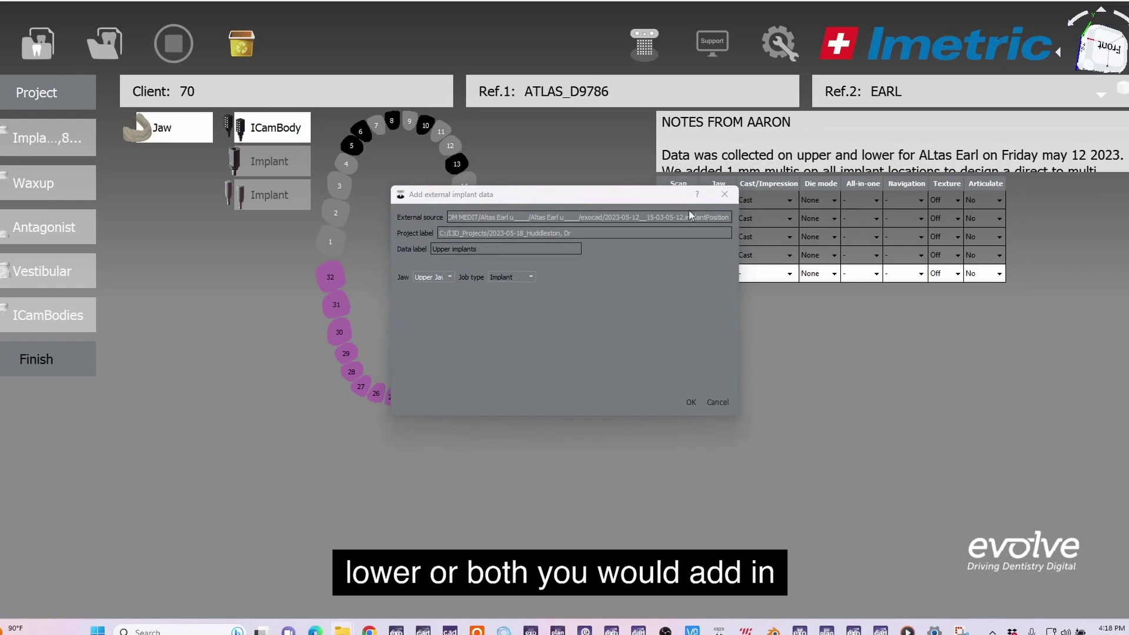
click(525, 279)
click(691, 400)
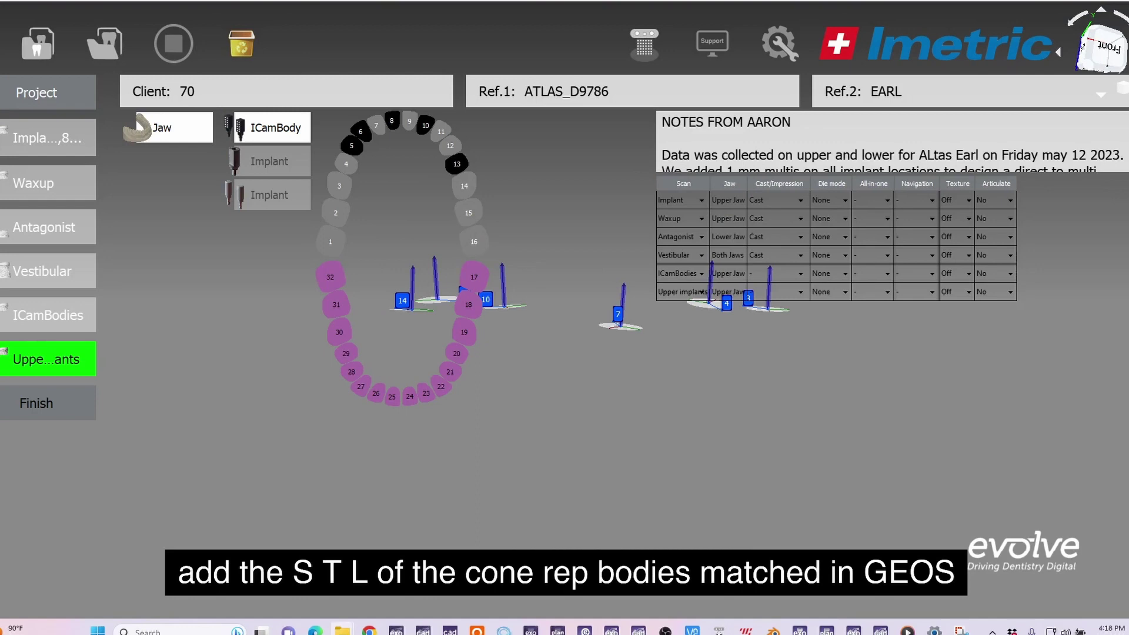
Import upperRefScanMatched.stl with Standard coordinates, job Implant, indications copied from Upper implants.
drag(319, 88, 591, 213)
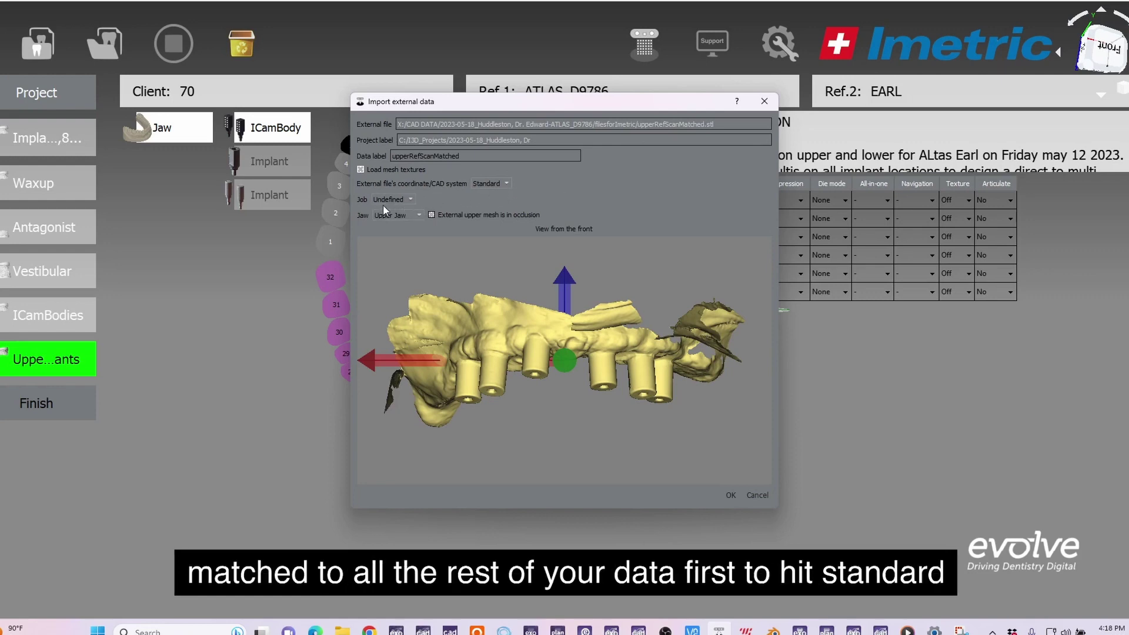
click(499, 184)
click(492, 190)
click(390, 218)
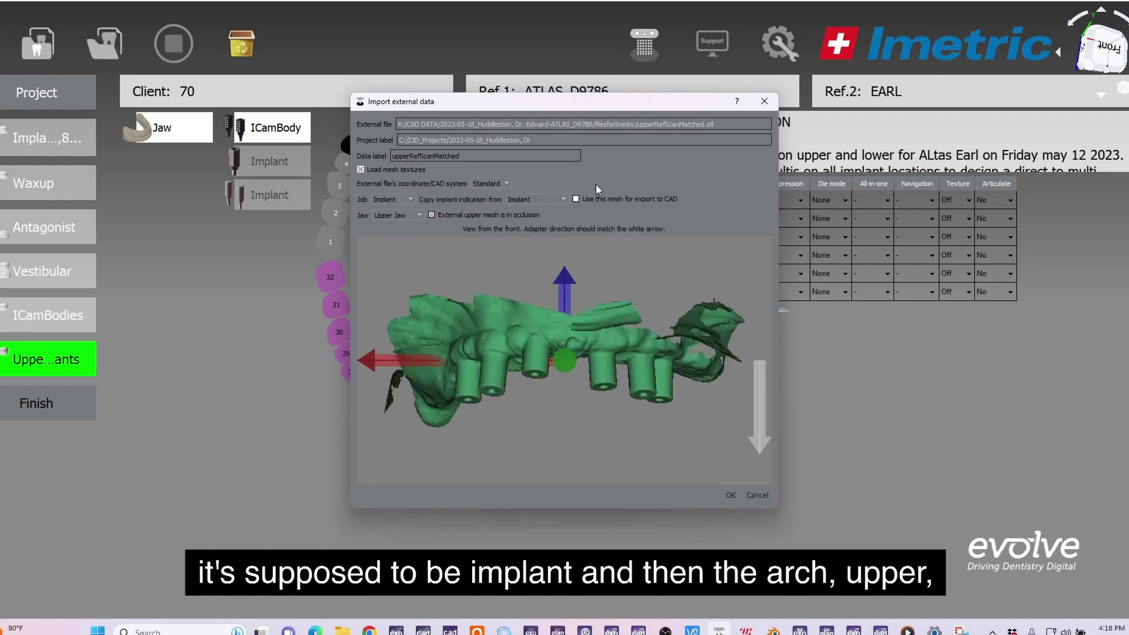
click(549, 200)
click(536, 226)
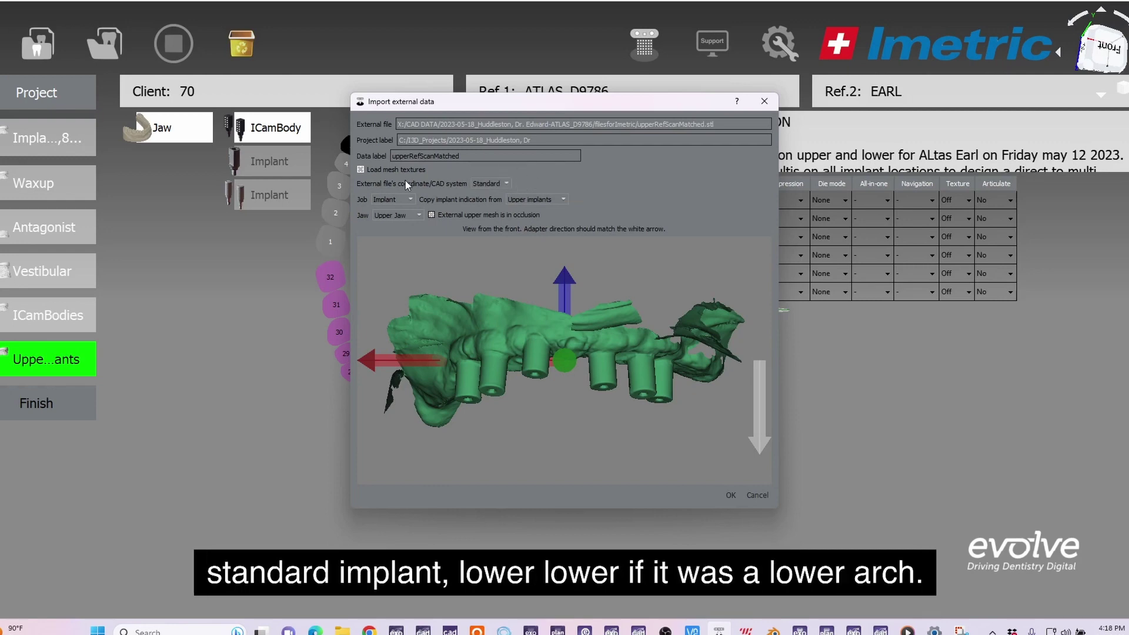
Confirm the scan import, finish the project definition, and start scan-body positioning in top view.
click(731, 496)
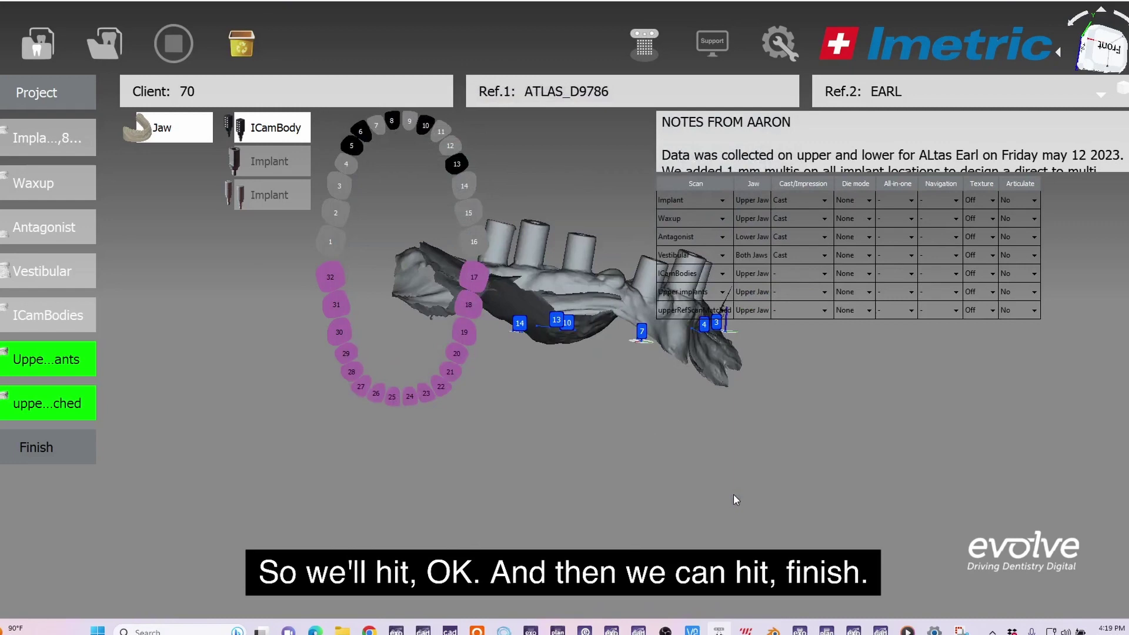
click(66, 439)
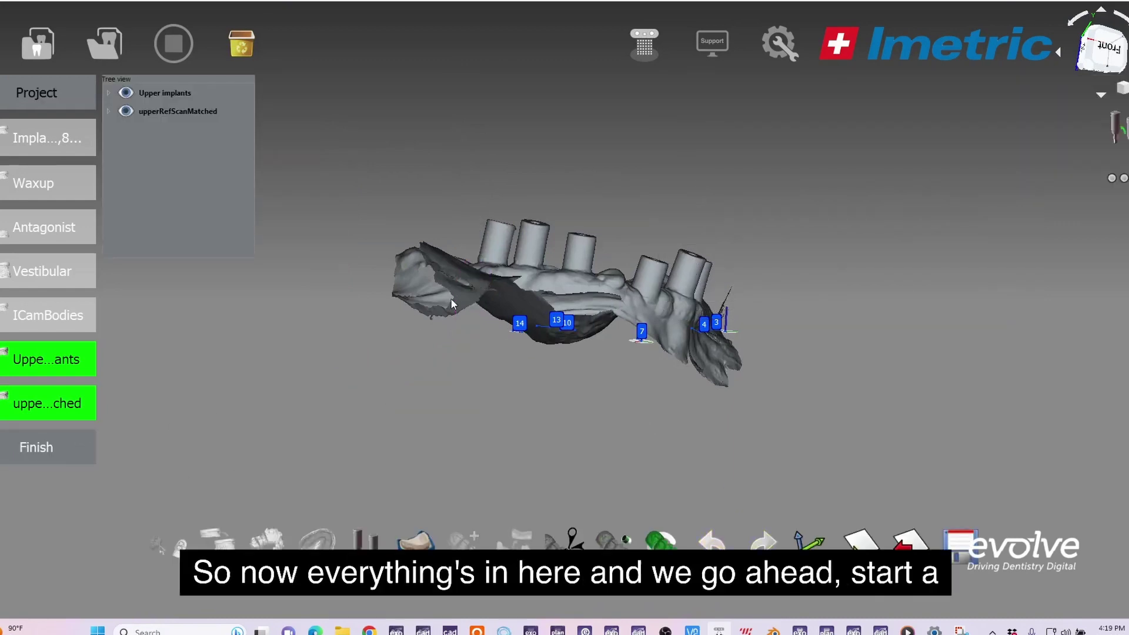
drag(382, 302, 549, 398)
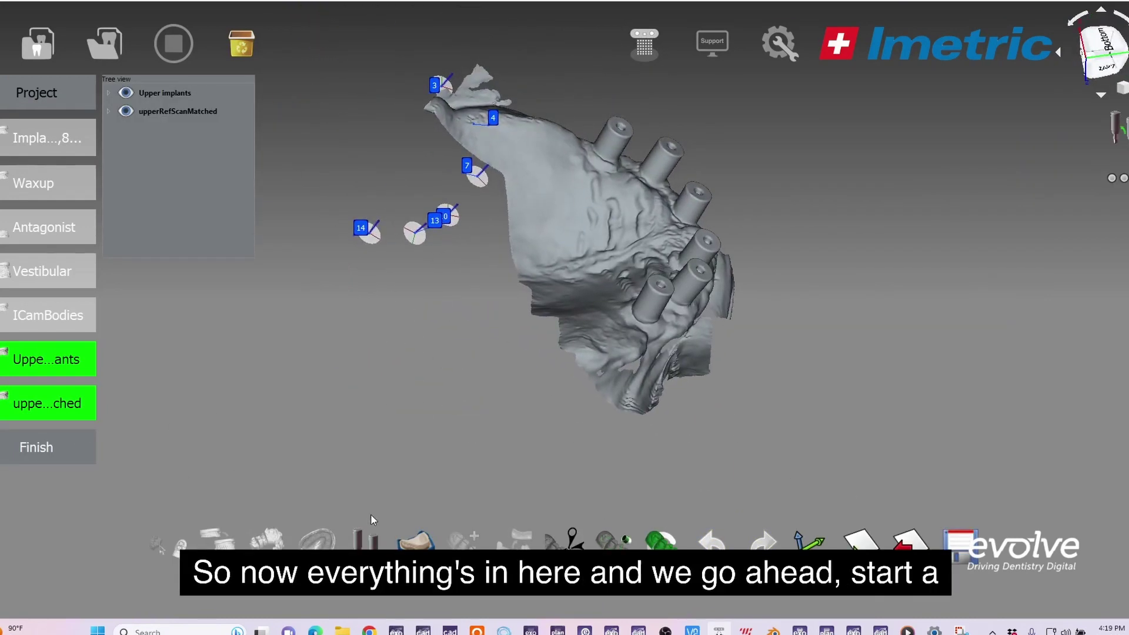
click(371, 545)
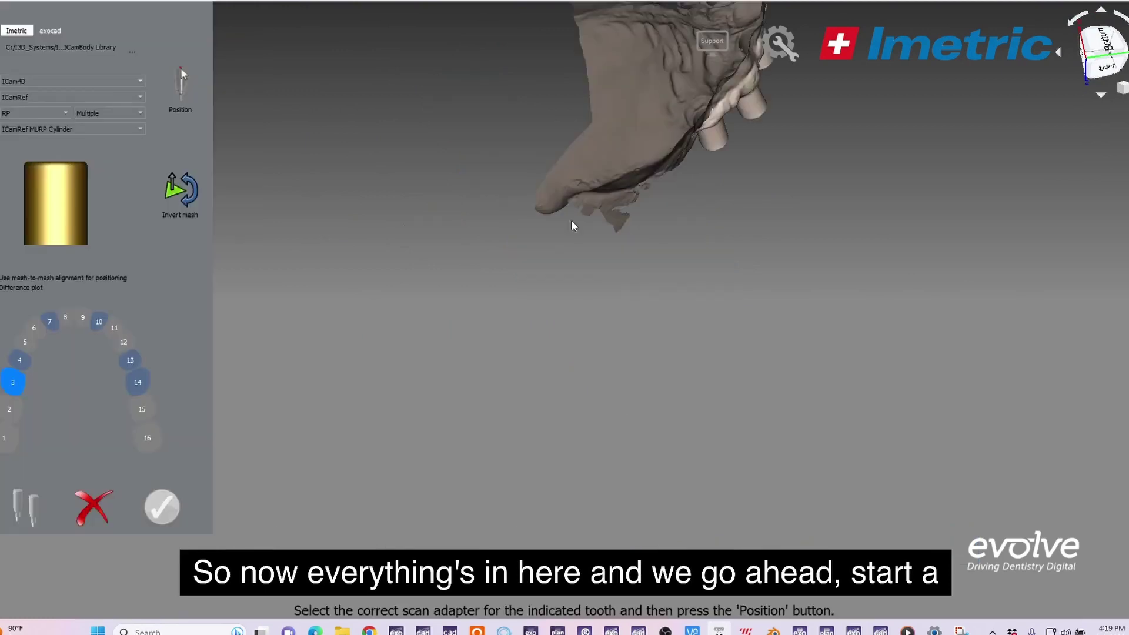
right_drag(454, 416, 662, 236)
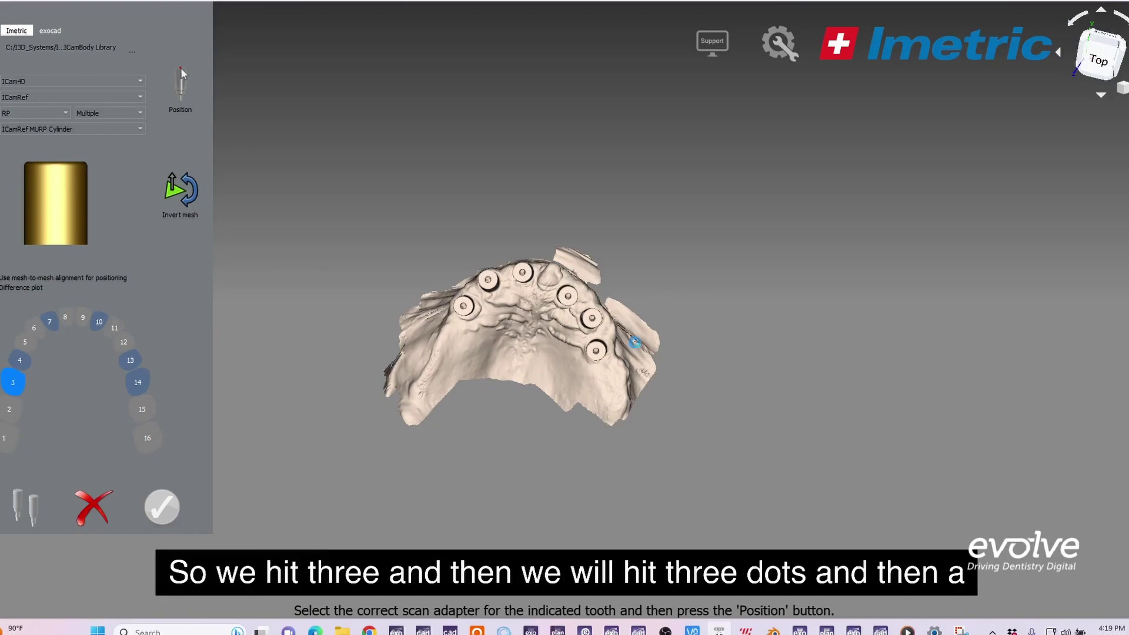
Start manual rough alignment and align the ring adapter to the first scan body with three point pairs.
click(181, 68)
scroll(795, 205, up, 2)
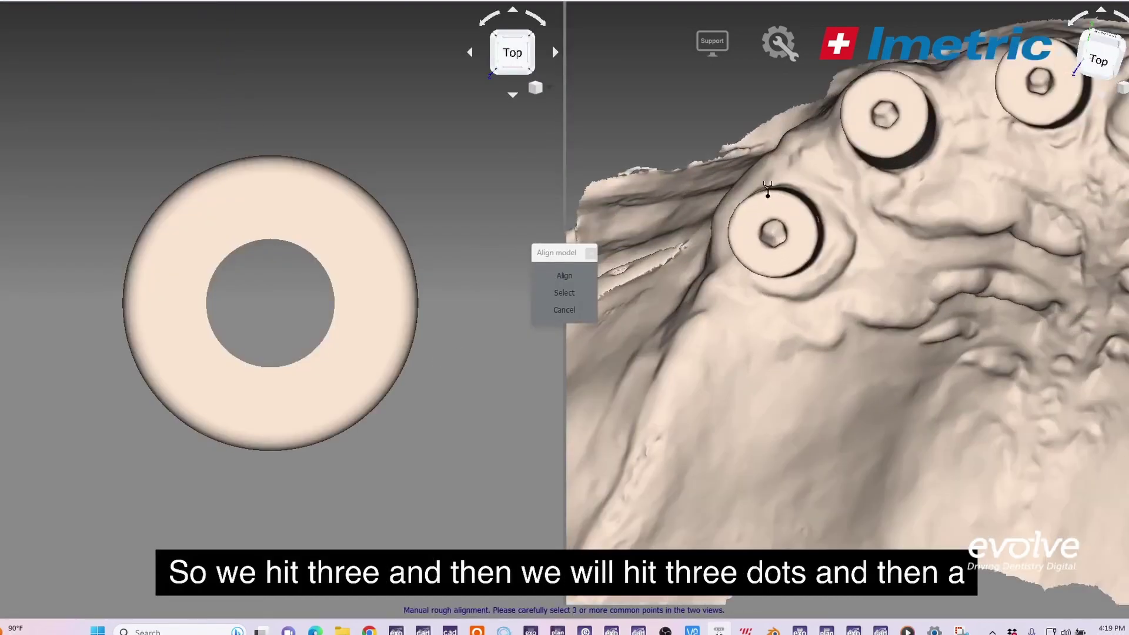
click(770, 193)
click(784, 257)
click(815, 229)
click(259, 194)
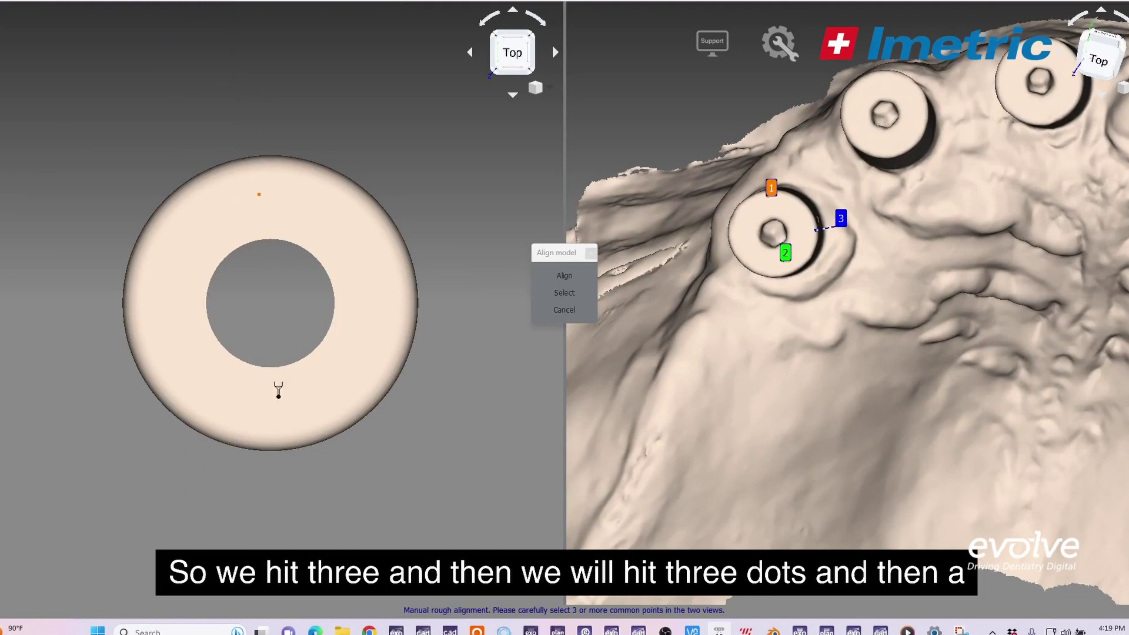
click(291, 409)
click(387, 275)
click(564, 275)
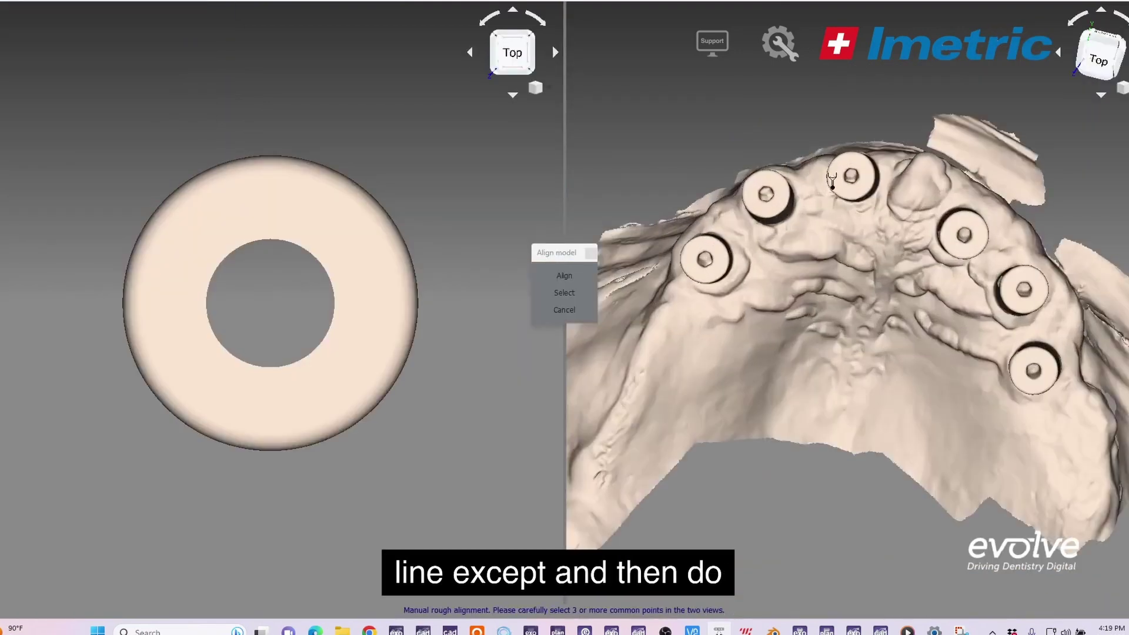
Align the ring adapter to the second scan body using three matching points.
scroll(744, 172, up, 2)
click(759, 168)
click(785, 238)
click(808, 185)
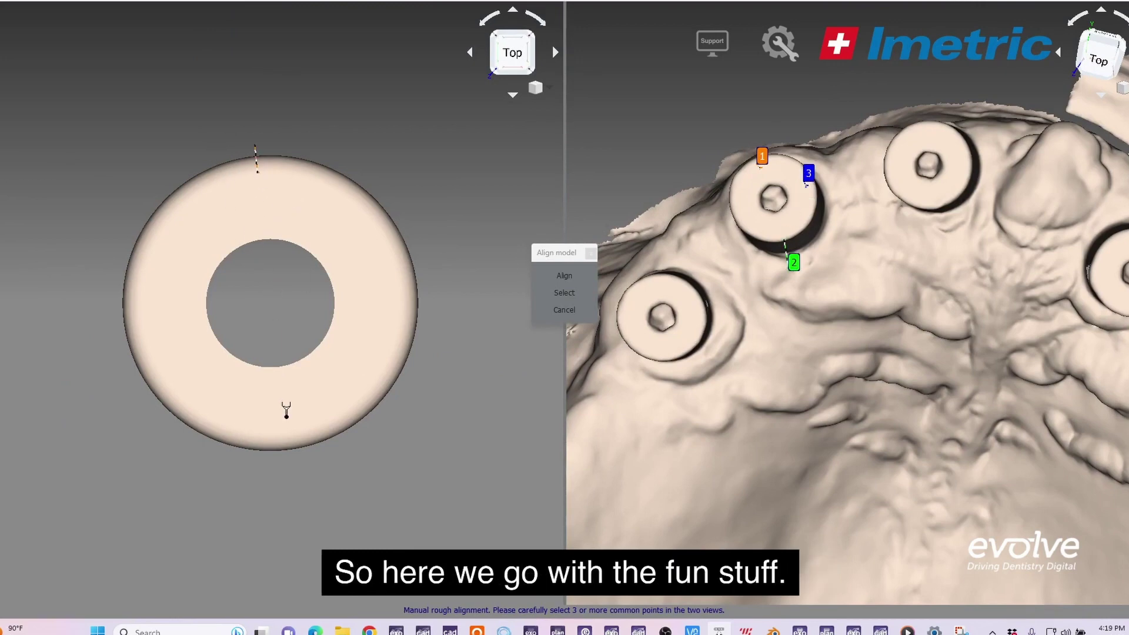
click(287, 420)
click(380, 250)
click(580, 280)
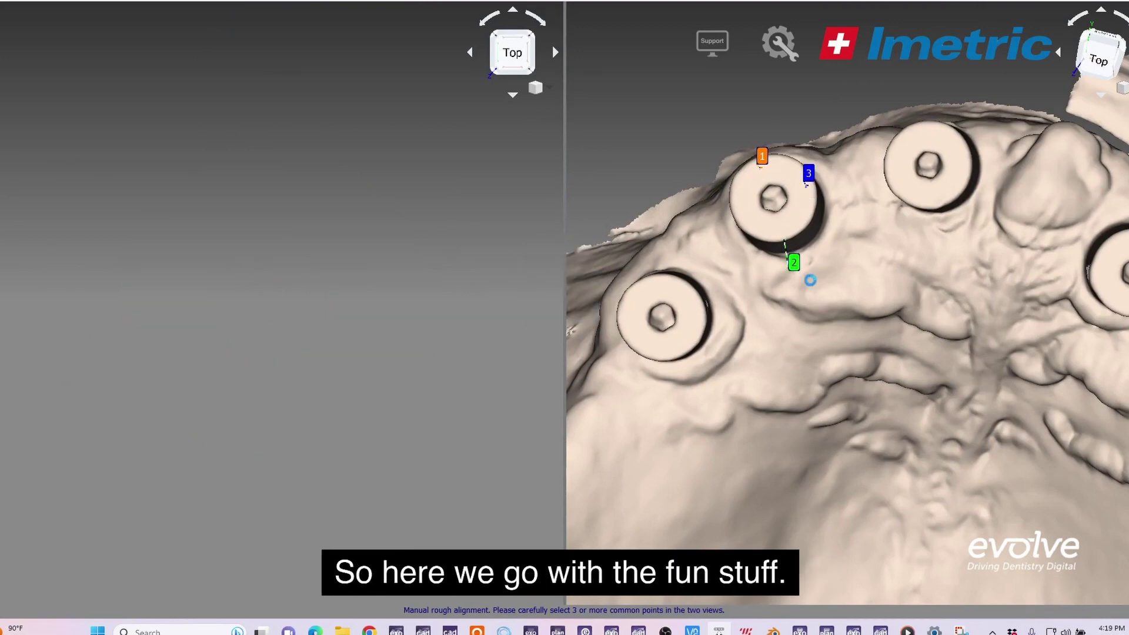
Match three points between the ring adapter and the third scan body and align them.
click(816, 145)
click(847, 204)
click(868, 165)
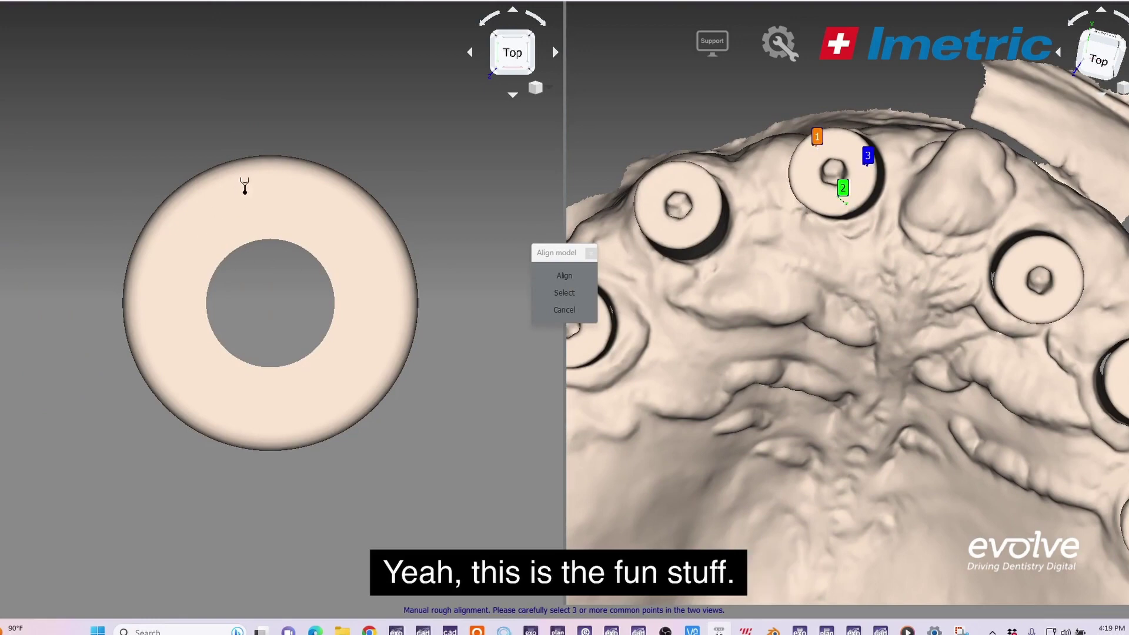
click(245, 191)
click(298, 431)
click(365, 287)
click(559, 277)
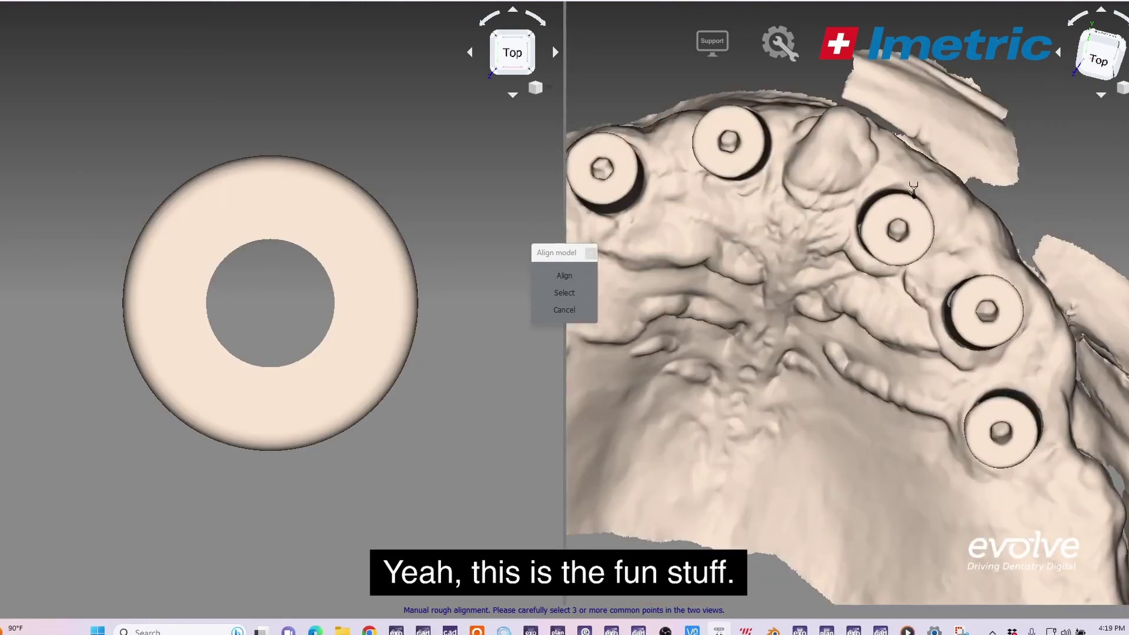
Align the ring adapter to the fourth and final scan body via three matching points.
click(876, 200)
click(895, 300)
click(940, 240)
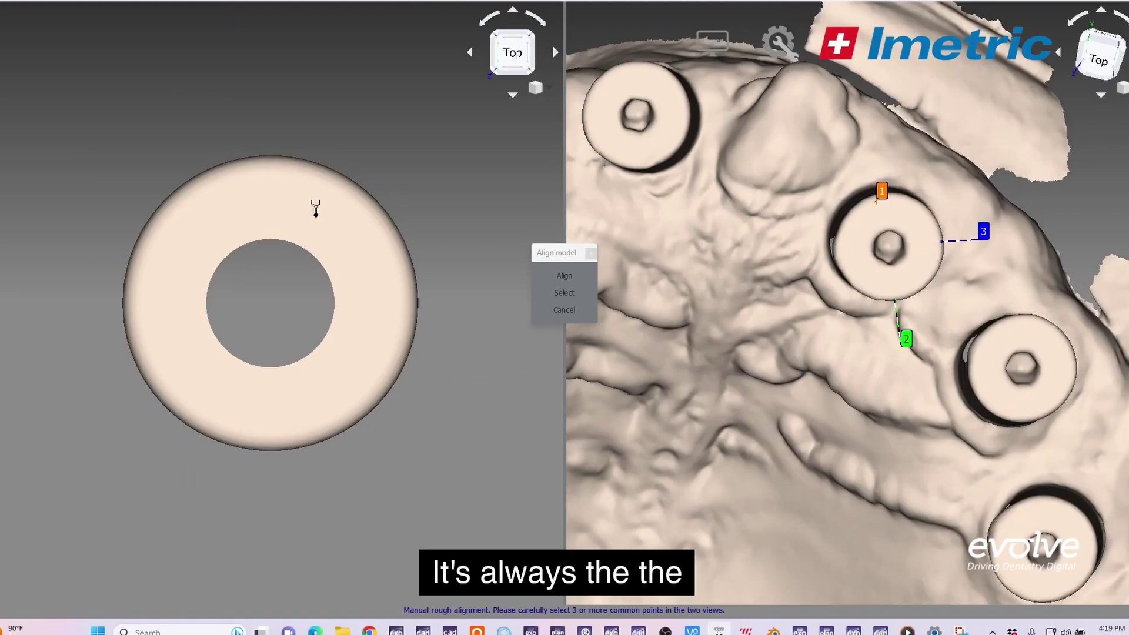
click(257, 191)
click(280, 422)
click(385, 287)
click(564, 275)
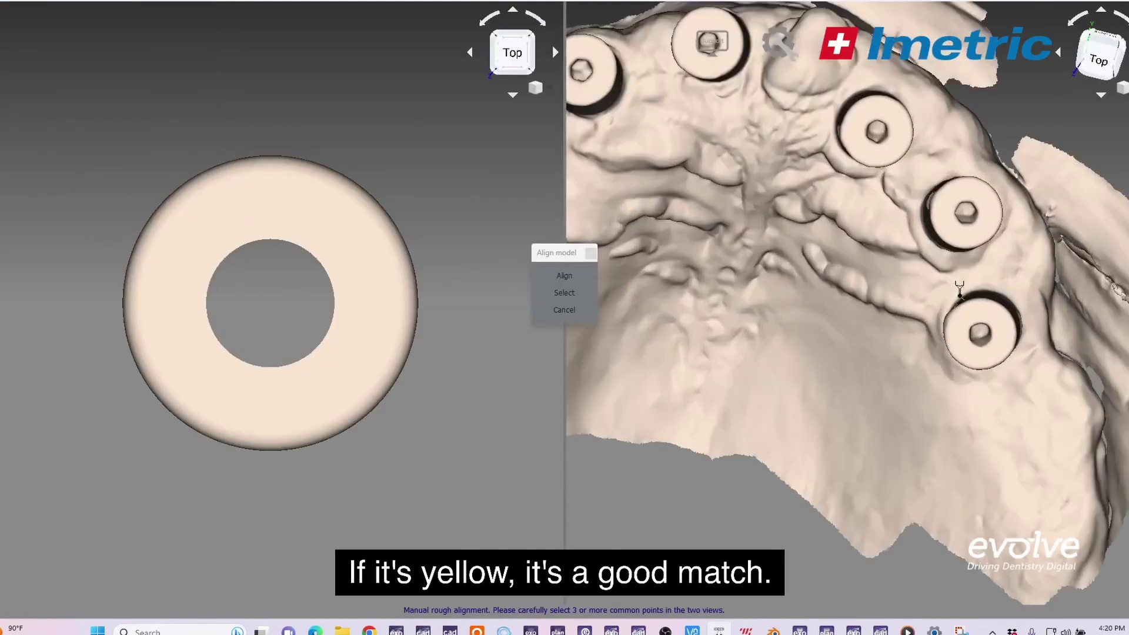
Accept the scan-body alignment, close positioning, and open Implant set alignment for Upper implants onto upperRefScanMatched.
click(983, 308)
click(982, 356)
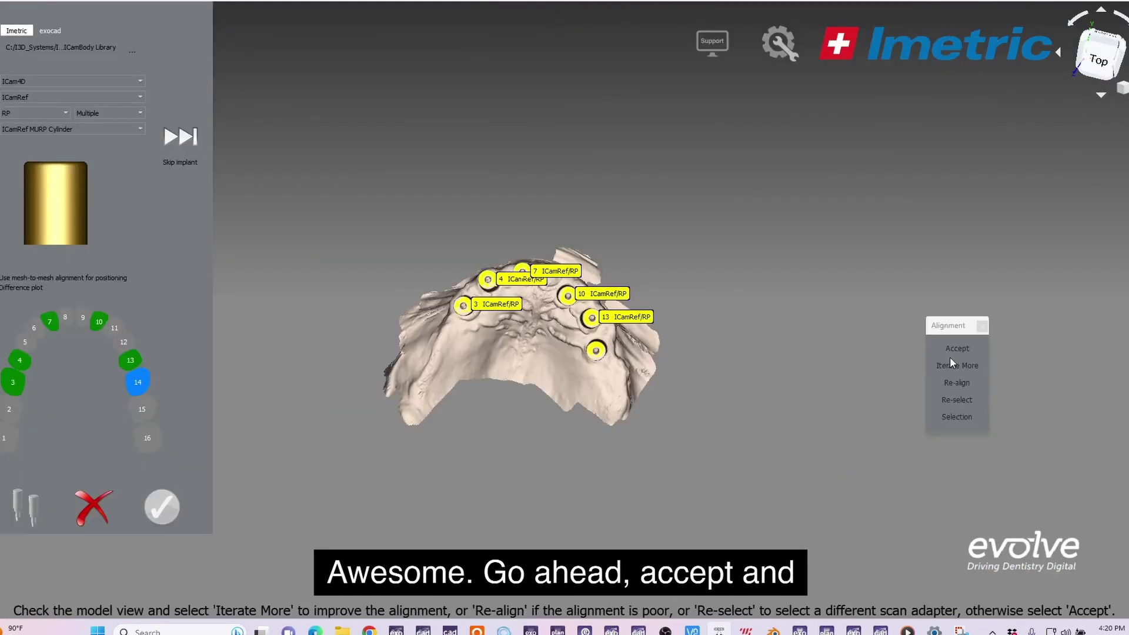
click(162, 509)
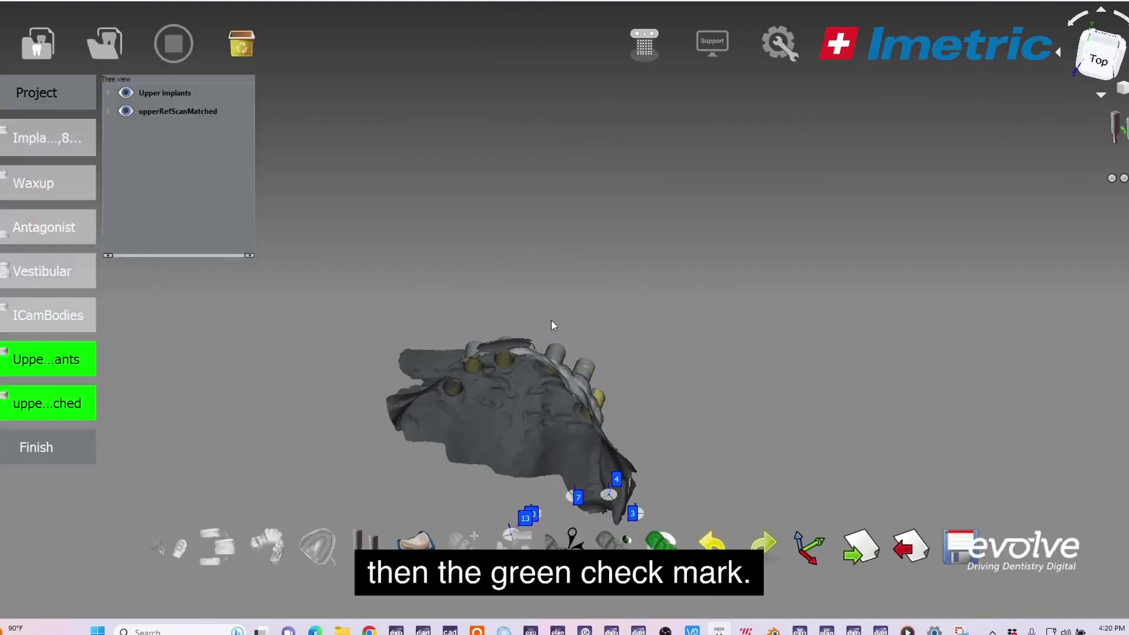
middle_drag(450, 264, 791, 234)
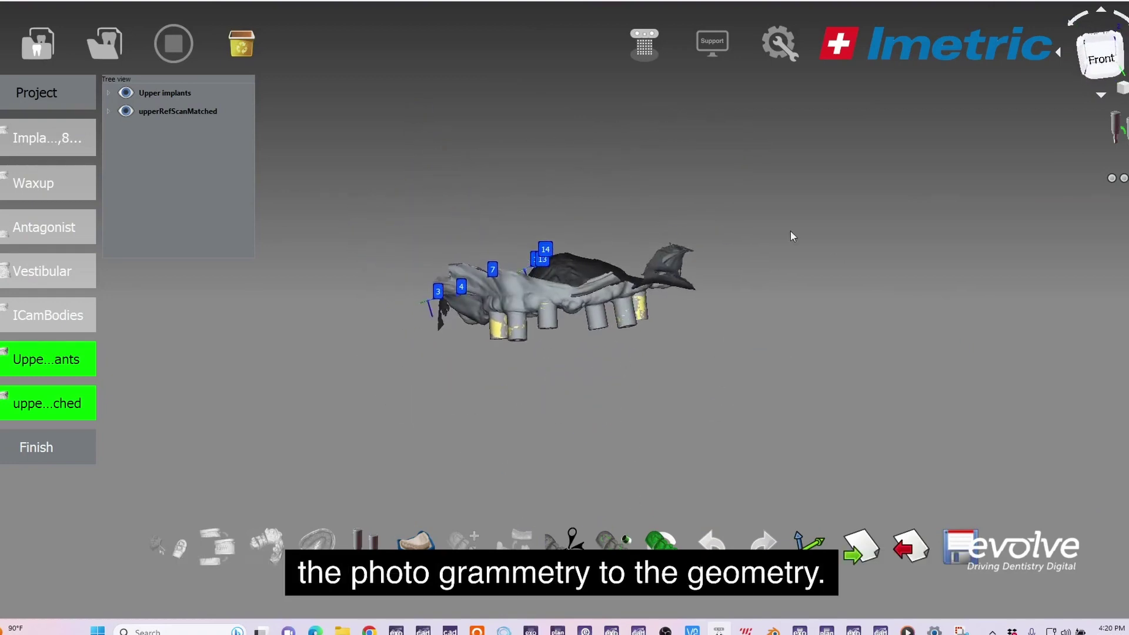
click(1114, 127)
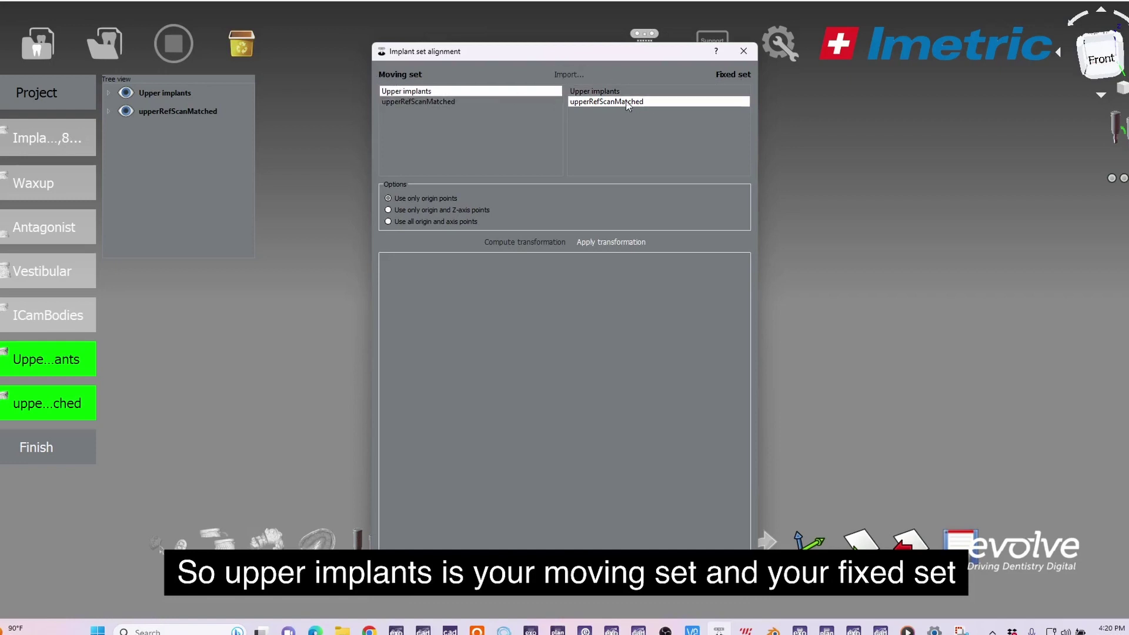
Compute and apply the Upper implants transformation, then zoom and tilt to inspect the implant cylinders.
click(529, 243)
click(744, 51)
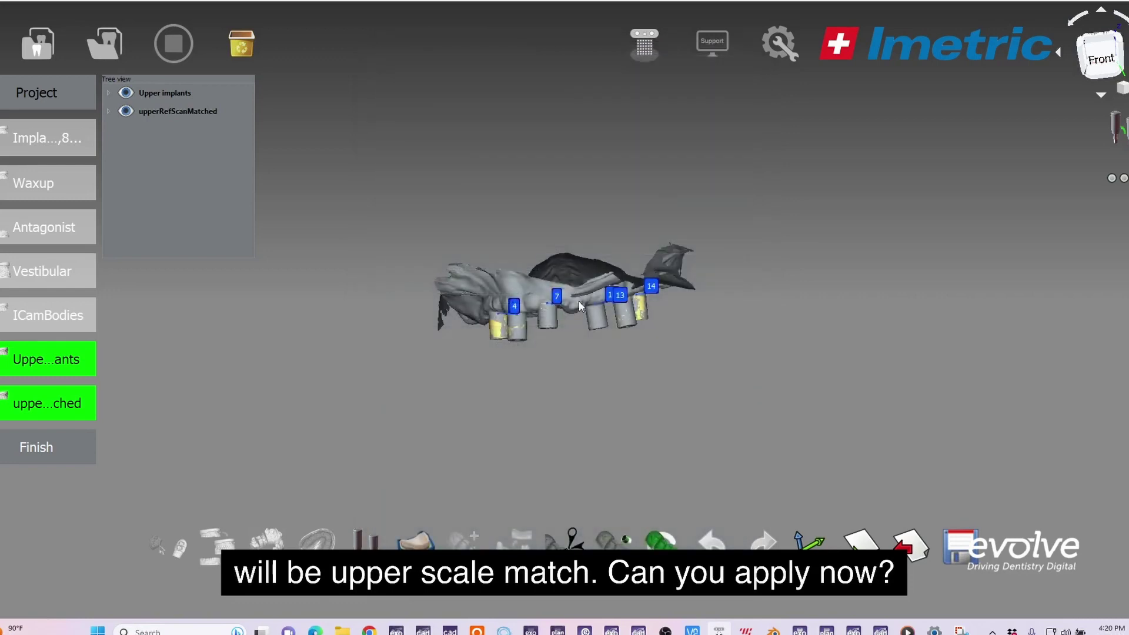
scroll(527, 383, down, 2)
scroll(529, 370, up, 10)
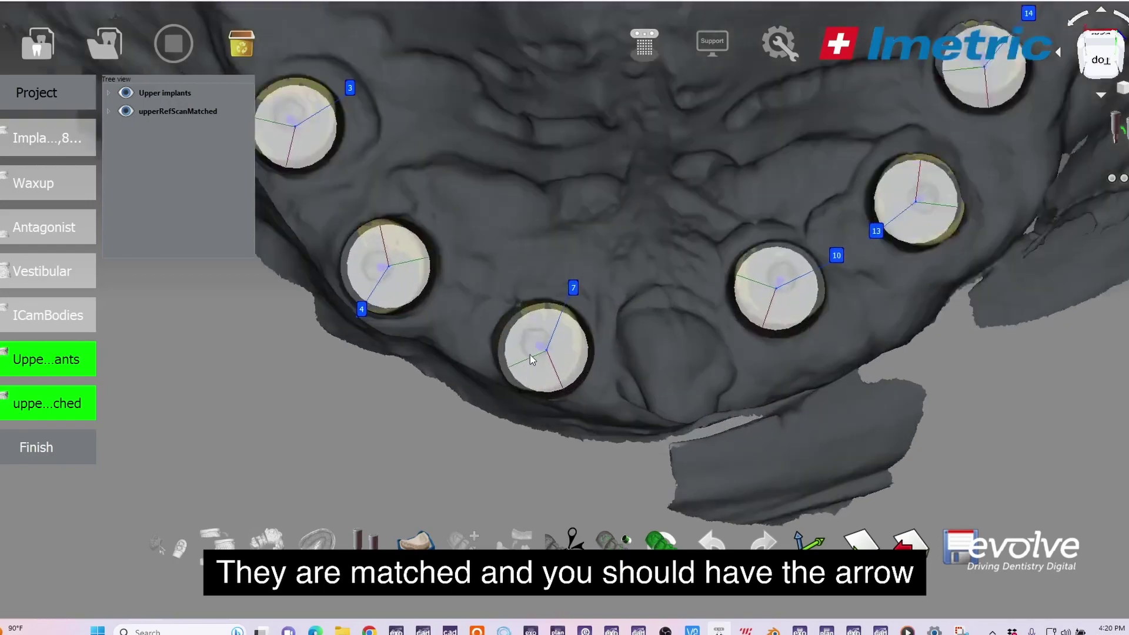
right_drag(531, 359, 958, 538)
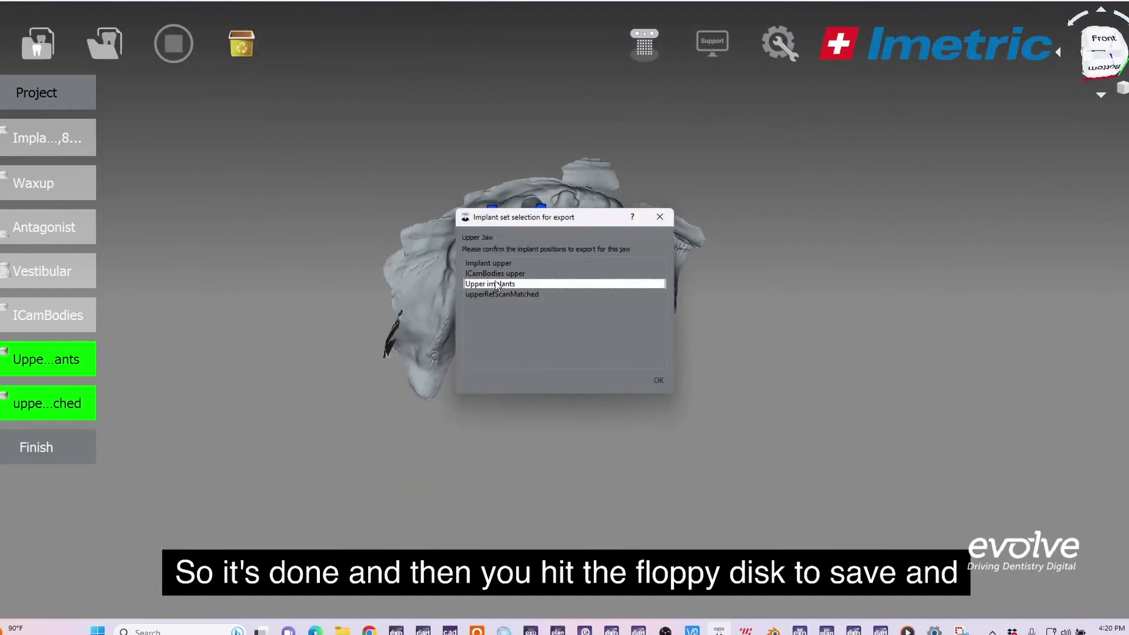
Confirm Upper implants as the upper-jaw implant set for export.
click(660, 382)
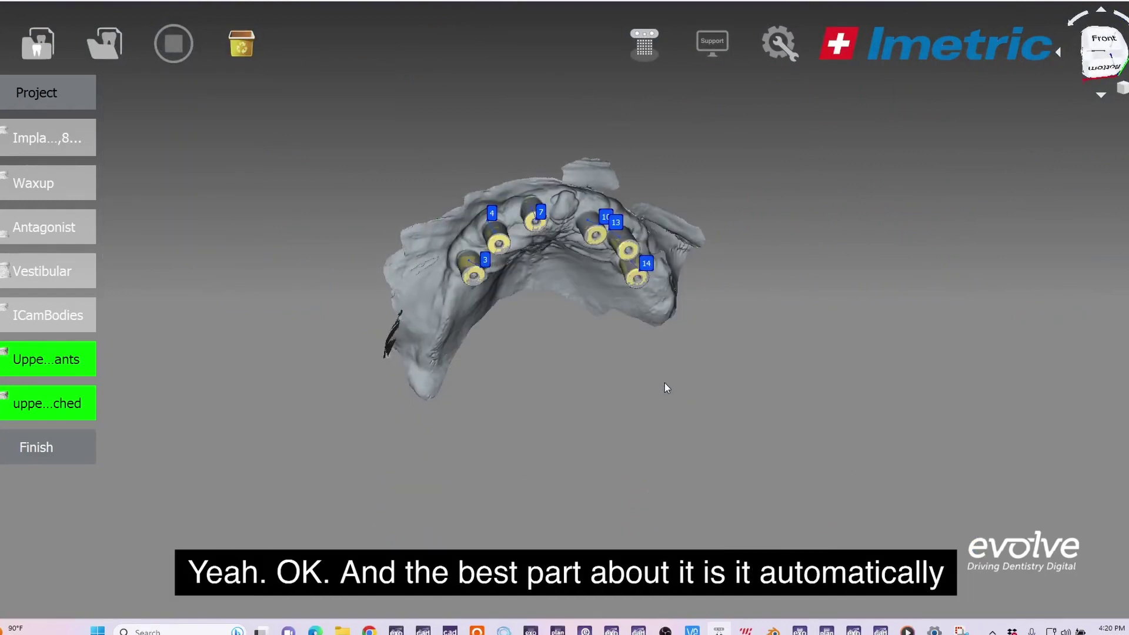